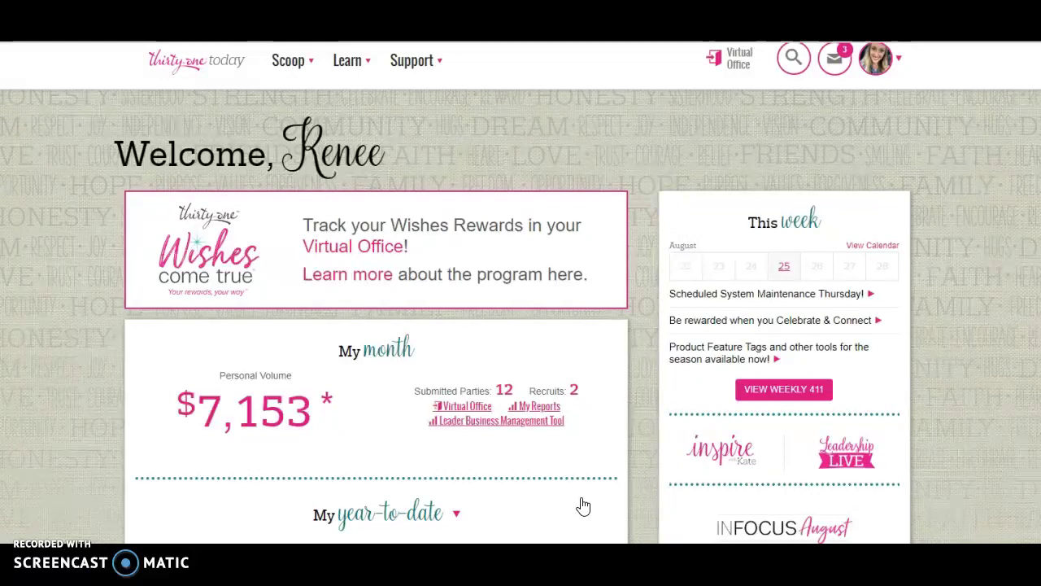
Enter the Virtual Office and open the "Fall in LOVE with Fall!!" party from the open parties
{"action": "left_click", "coordinate": [736, 72]}
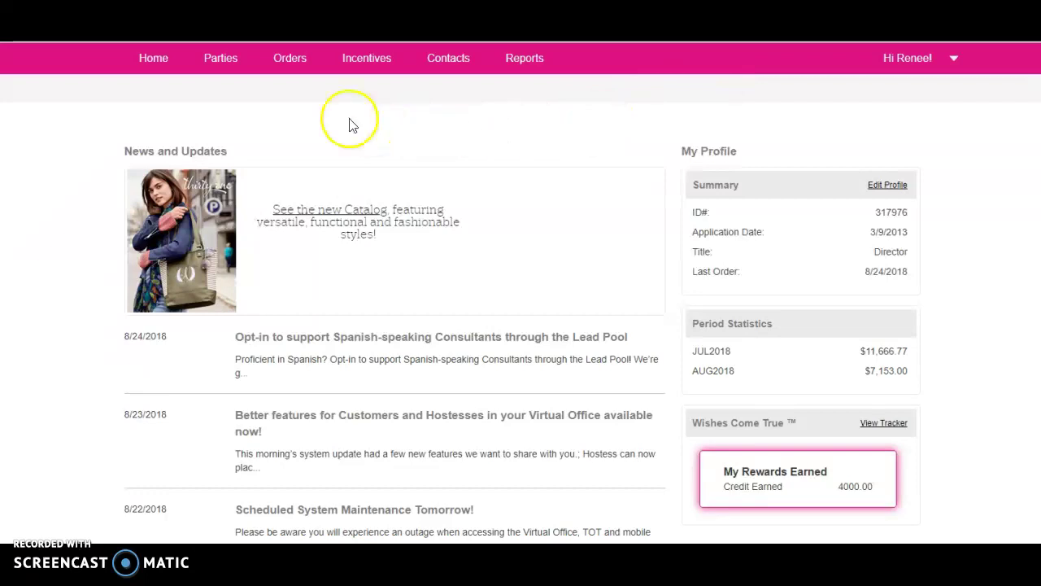
{"action": "mouse_move", "coordinate": [231, 73]}
{"action": "left_click", "coordinate": [186, 91]}
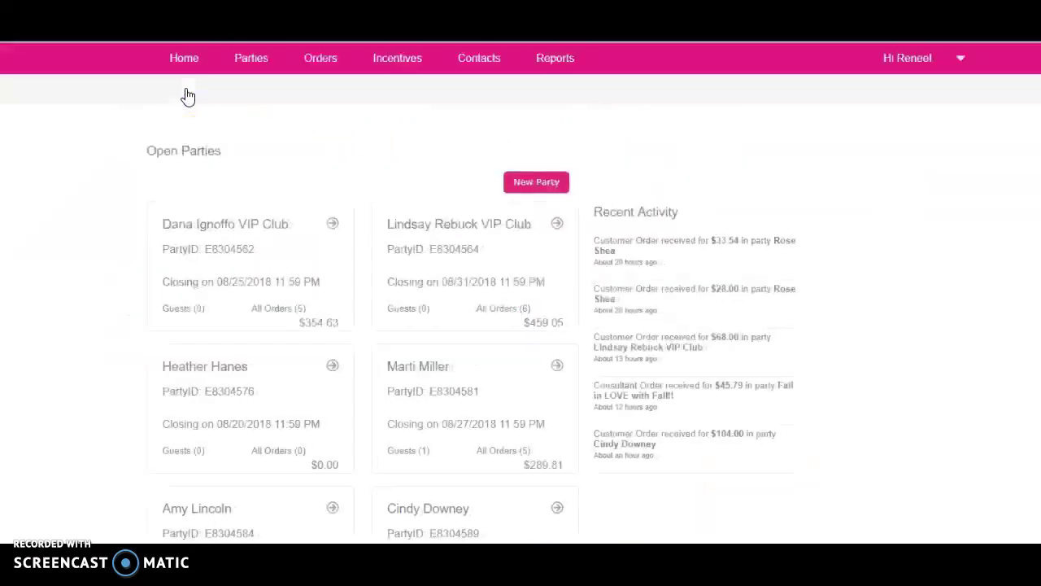
{"action": "scroll", "coordinate": [263, 402], "scroll_direction": "down", "scroll_amount": 5}
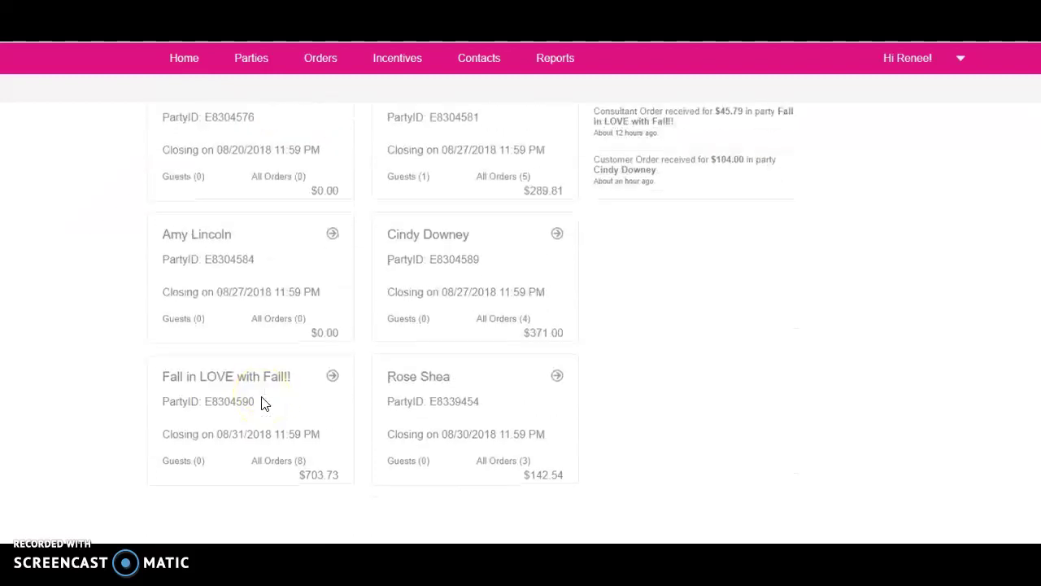
{"action": "left_click", "coordinate": [285, 317]}
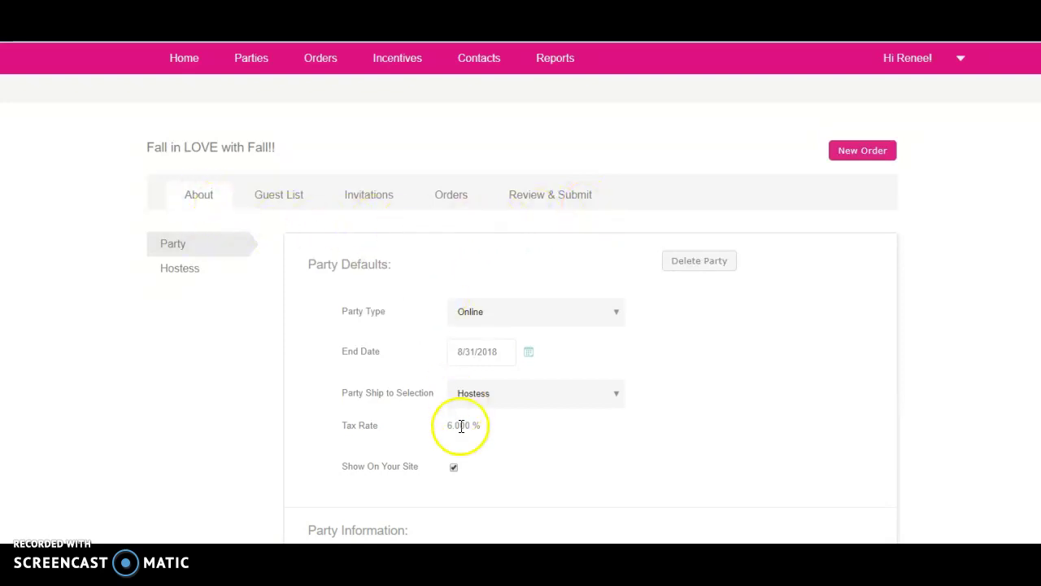
Review the party's default and hostess details, and start a new order from the party's orders
{"action": "scroll", "coordinate": [462, 423], "scroll_direction": "down", "scroll_amount": 3}
{"action": "scroll", "coordinate": [462, 419], "scroll_direction": "up", "scroll_amount": 2}
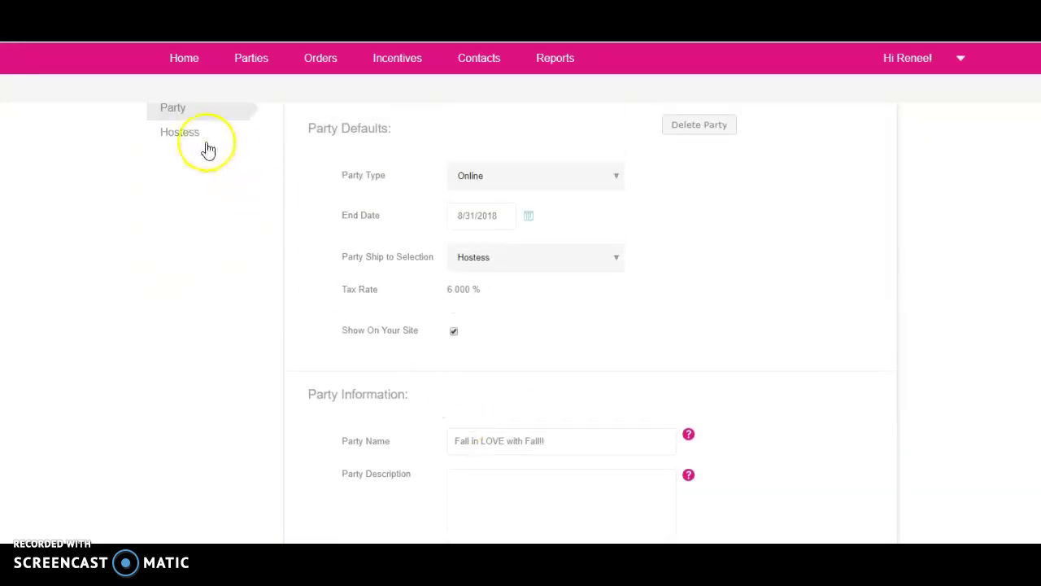
{"action": "scroll", "coordinate": [508, 382], "scroll_direction": "down", "scroll_amount": 4}
{"action": "scroll", "coordinate": [508, 382], "scroll_direction": "up", "scroll_amount": 4}
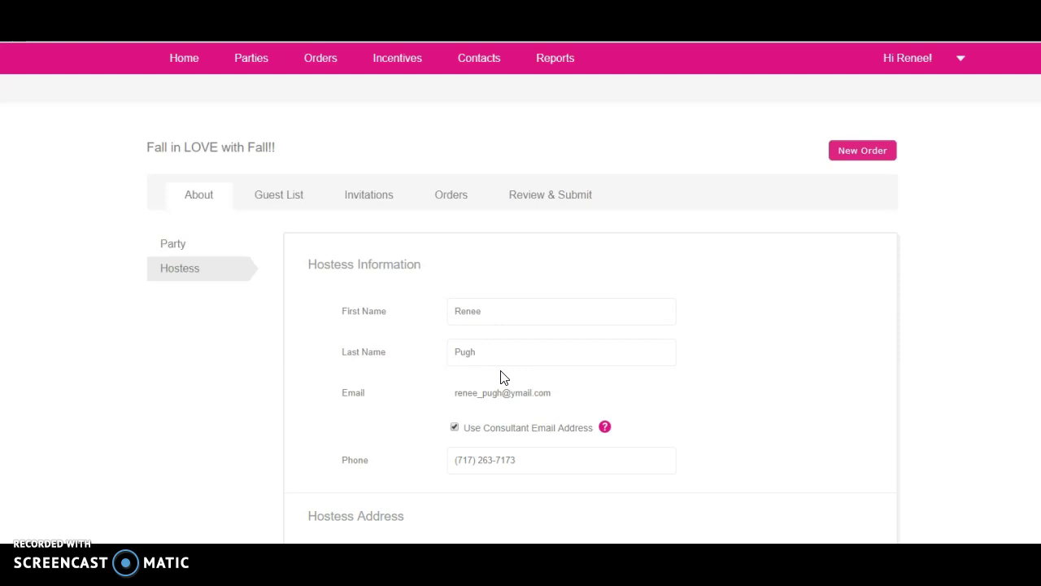
{"action": "left_click", "coordinate": [455, 200]}
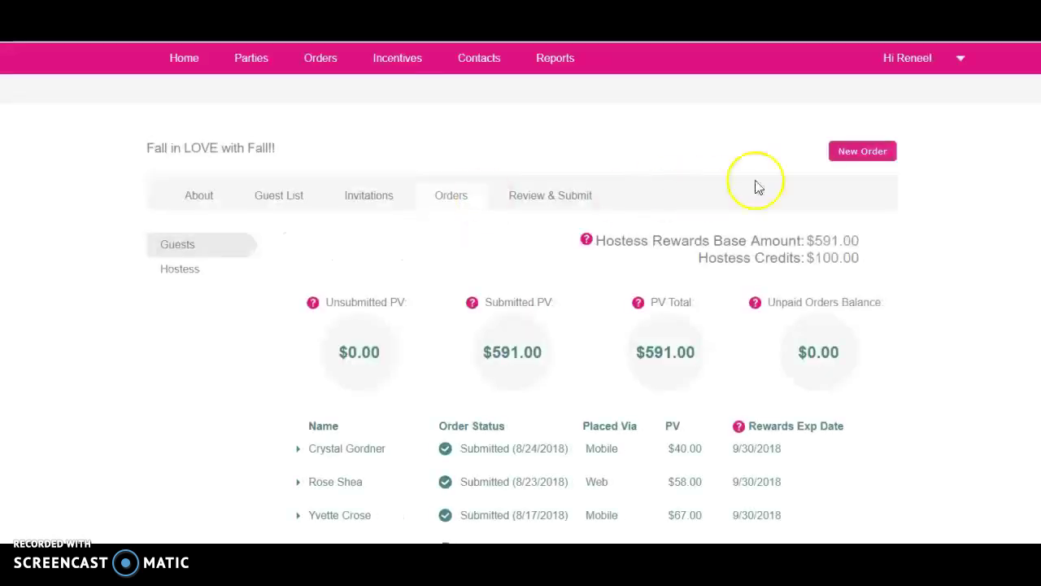
{"action": "left_click", "coordinate": [876, 155]}
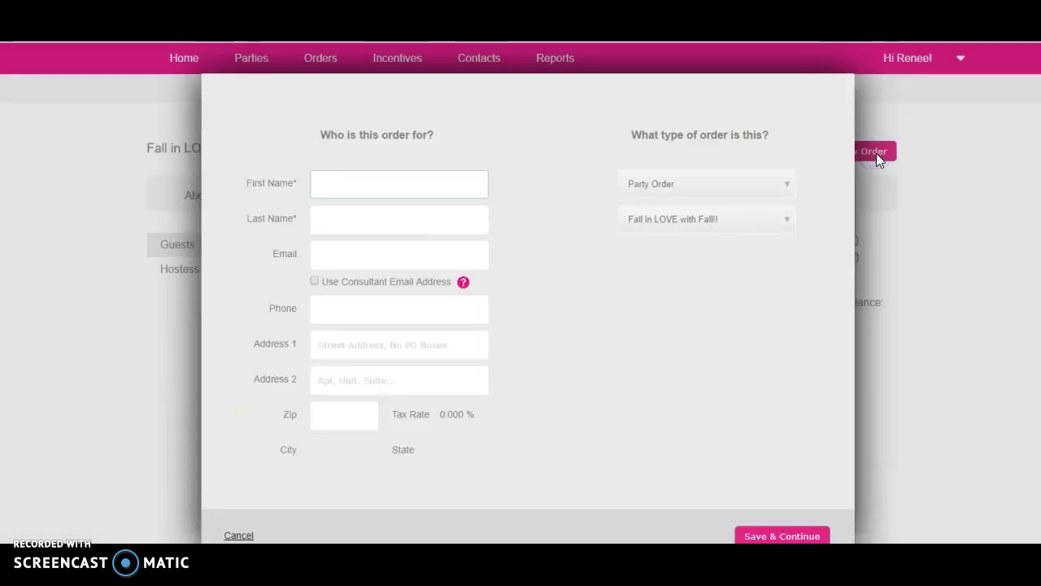
Fill in the customer's name and contact details, select the first existing contact sharing the e-mail, and save to continue to shopping
{"action": "type", "text": "Renee"}
{"action": "left_click", "coordinate": [457, 208]}
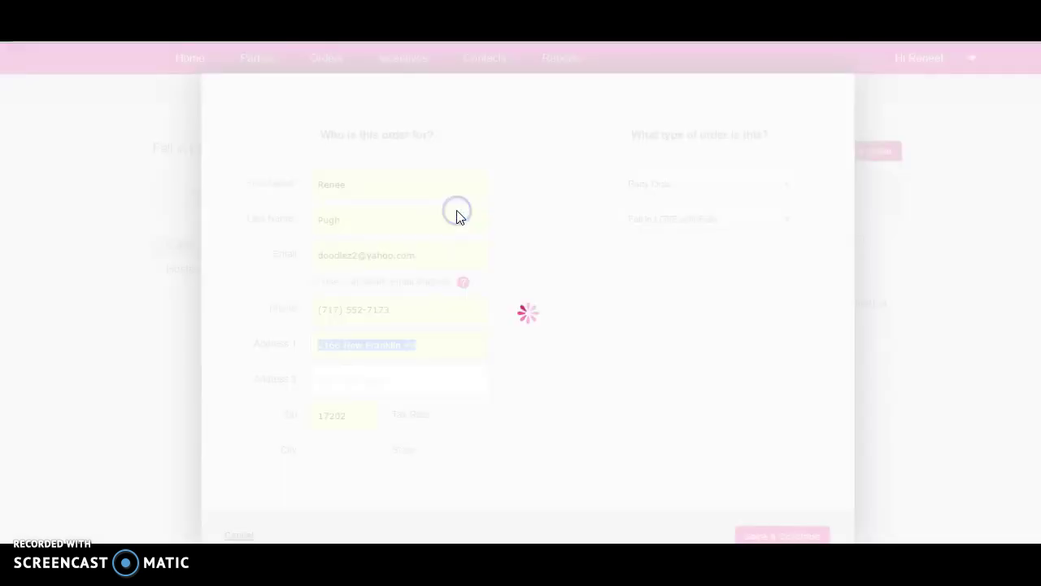
{"action": "left_click", "coordinate": [800, 537]}
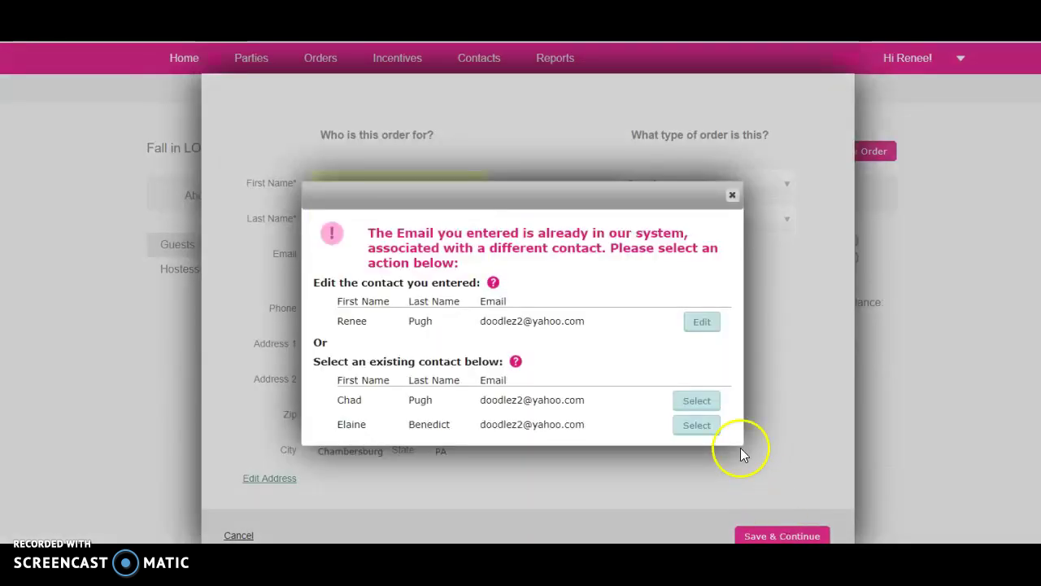
{"action": "left_click", "coordinate": [693, 402]}
{"action": "left_click", "coordinate": [758, 535]}
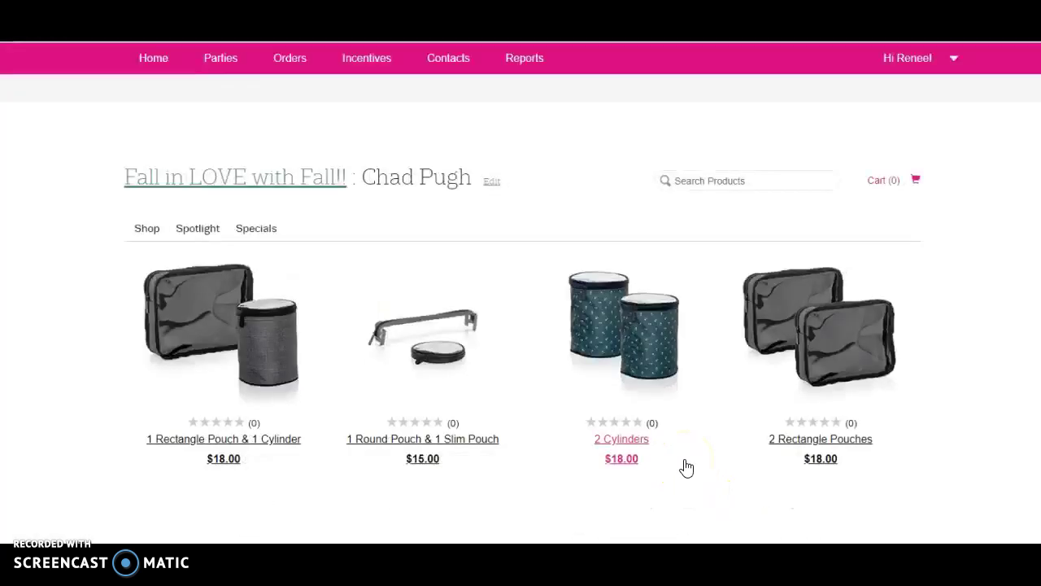
Search the products for item 3121 and open the Large Utility Tote
{"action": "left_click", "coordinate": [723, 179]}
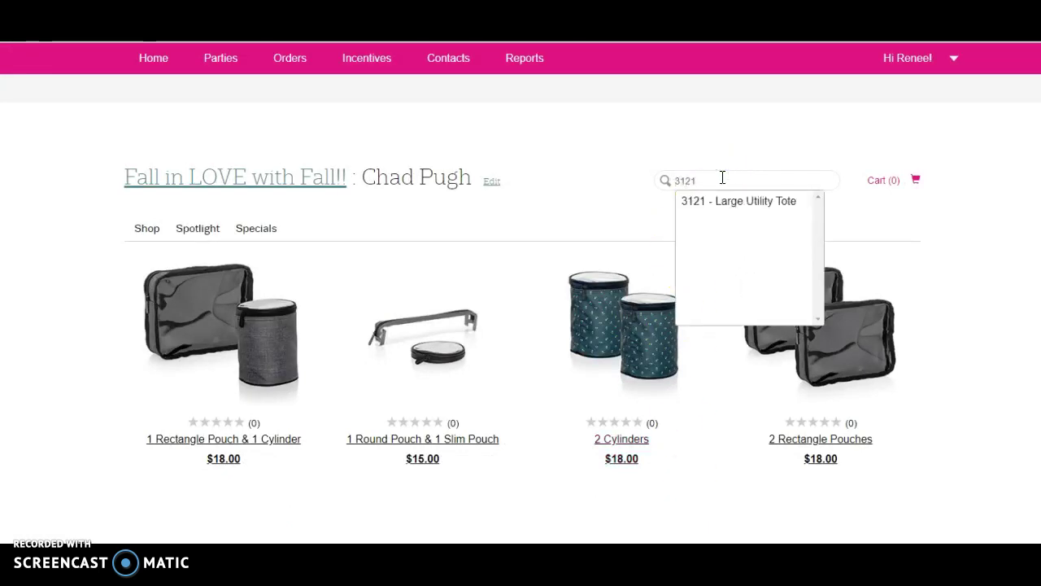
{"action": "left_click", "coordinate": [729, 178]}
{"action": "key", "text": "BackSpace"}
{"action": "key", "text": "BackSpace"}
{"action": "key", "text": "BackSpace"}
{"action": "type", "text": "Large"}
{"action": "left_click", "coordinate": [728, 205]}
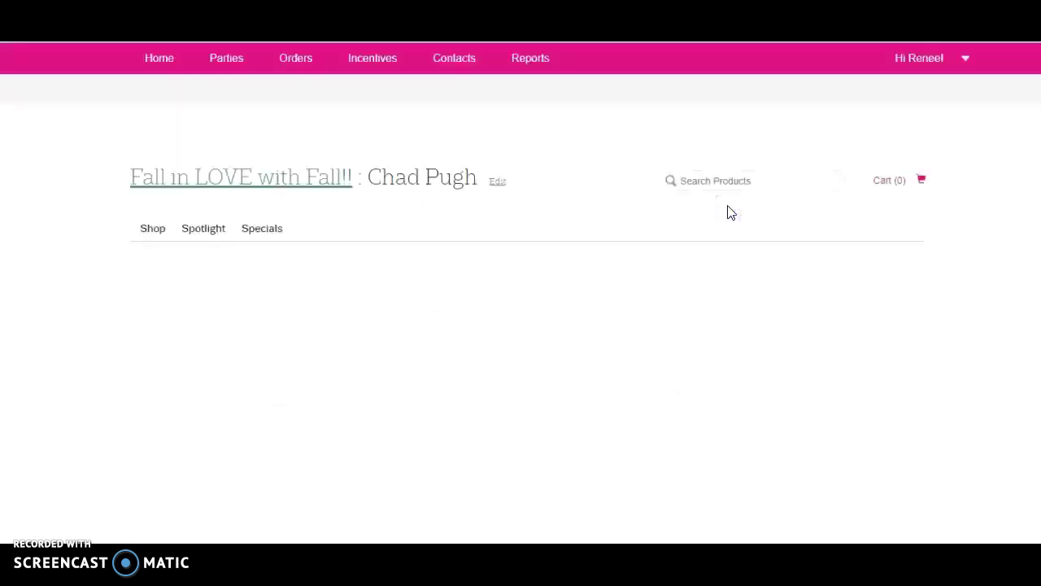
{"action": "left_click", "coordinate": [736, 297]}
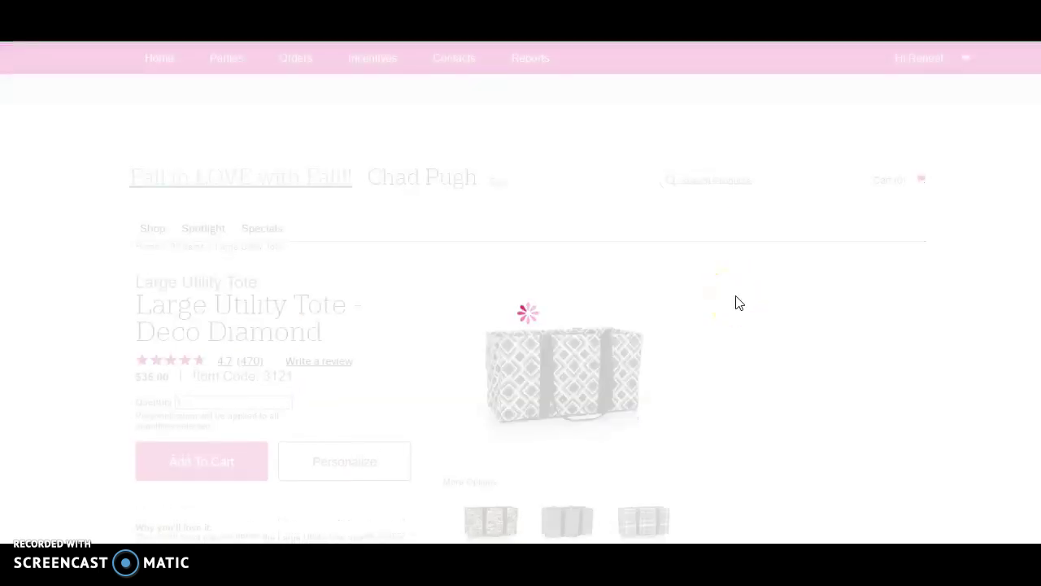
Choose the Dandelion Dream print for the Large Utility Tote and start personalizing it
{"action": "scroll", "coordinate": [735, 299], "scroll_direction": "down", "scroll_amount": 2}
{"action": "left_click", "coordinate": [749, 454]}
{"action": "scroll", "coordinate": [748, 452], "scroll_direction": "down", "scroll_amount": 1}
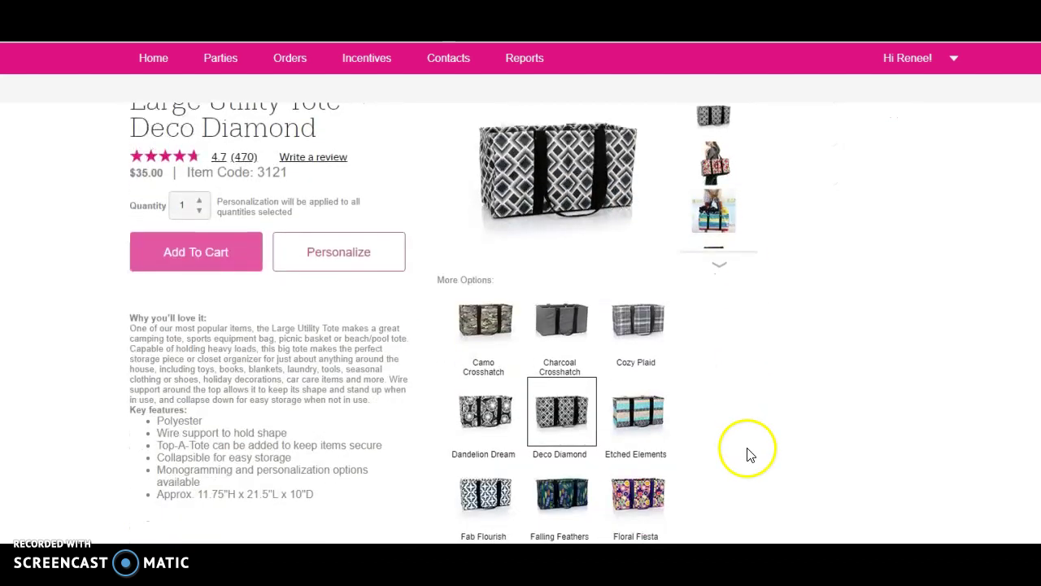
{"action": "left_click", "coordinate": [486, 411]}
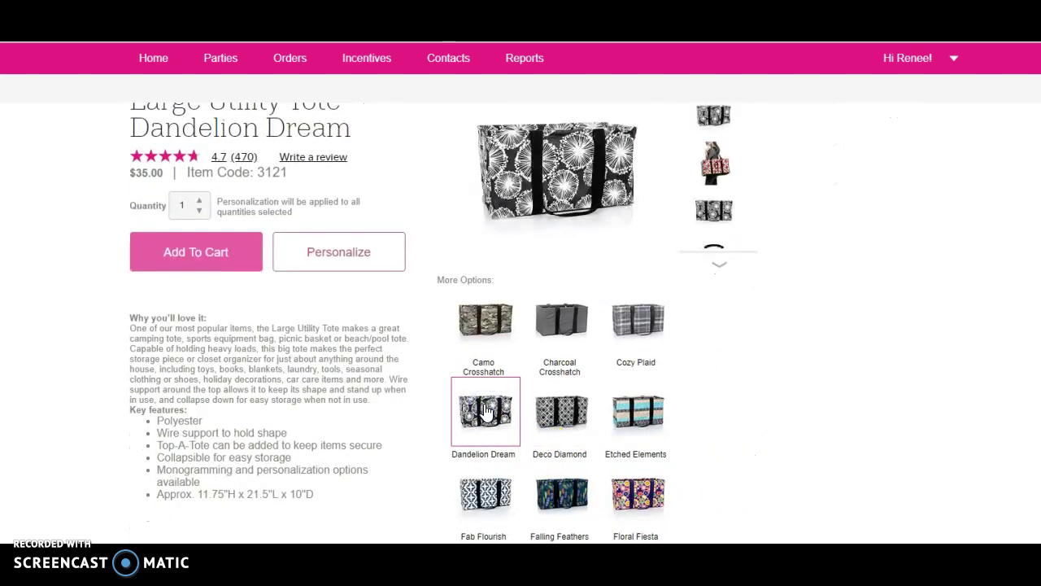
{"action": "left_click", "coordinate": [354, 253]}
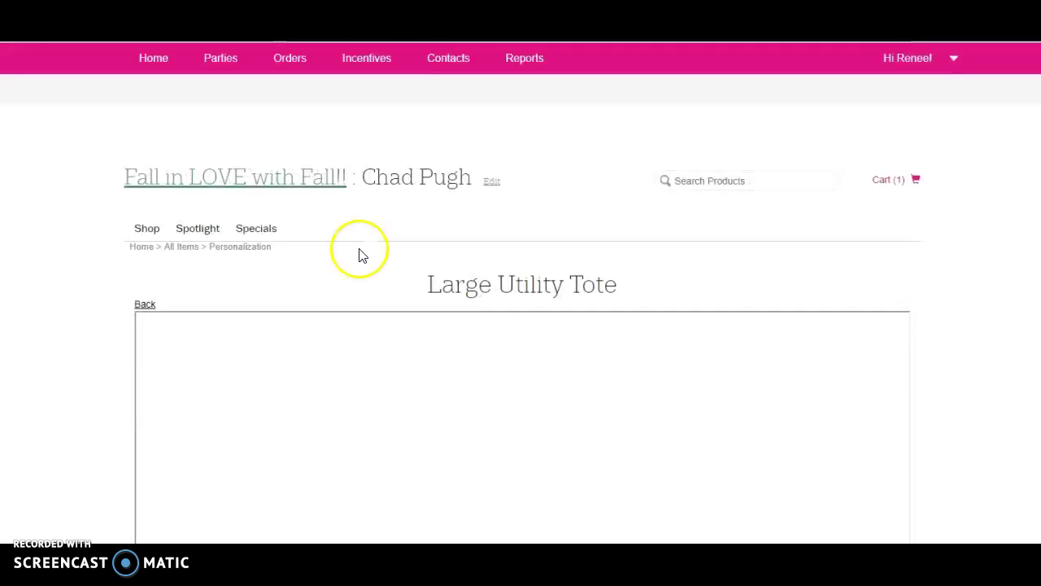
Set the personalization category to Icon-Its and choose the Bear design for the tote
{"action": "scroll", "coordinate": [431, 338], "scroll_direction": "down", "scroll_amount": 2}
{"action": "scroll", "coordinate": [431, 338], "scroll_direction": "down", "scroll_amount": 1}
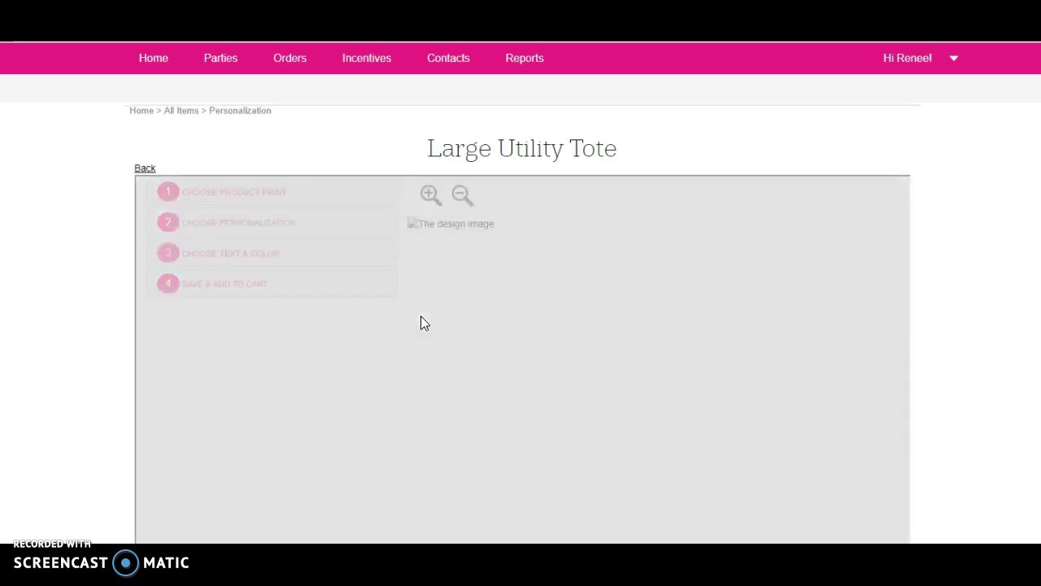
{"action": "left_click", "coordinate": [262, 230]}
{"action": "left_click", "coordinate": [246, 225]}
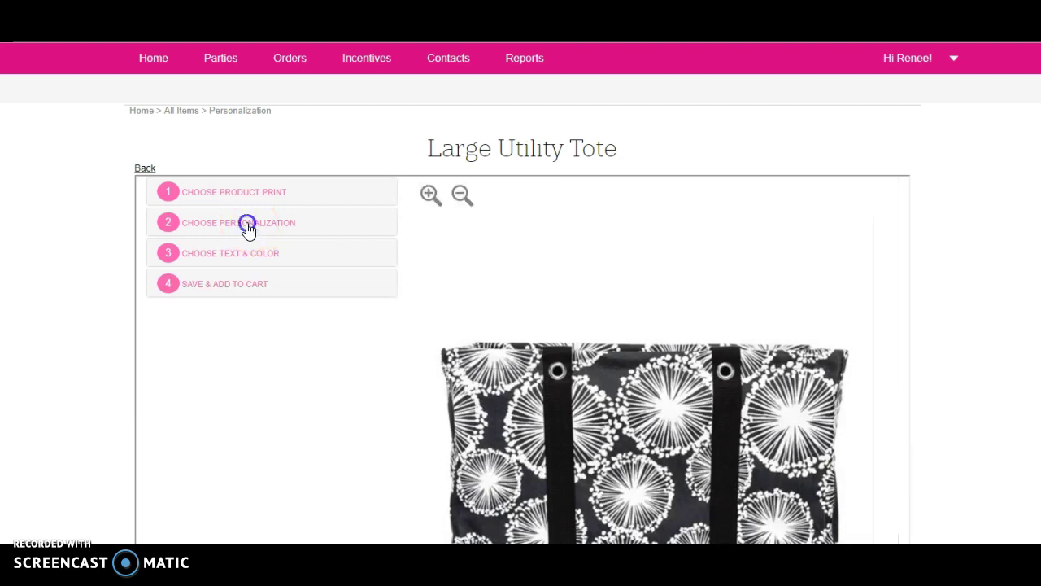
{"action": "left_click", "coordinate": [268, 273]}
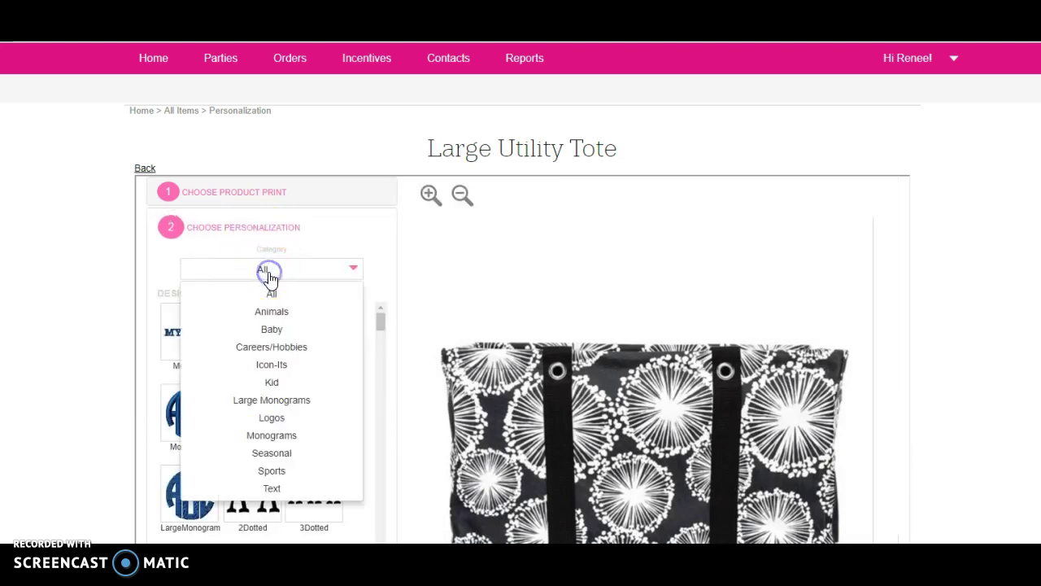
{"action": "left_click", "coordinate": [283, 366]}
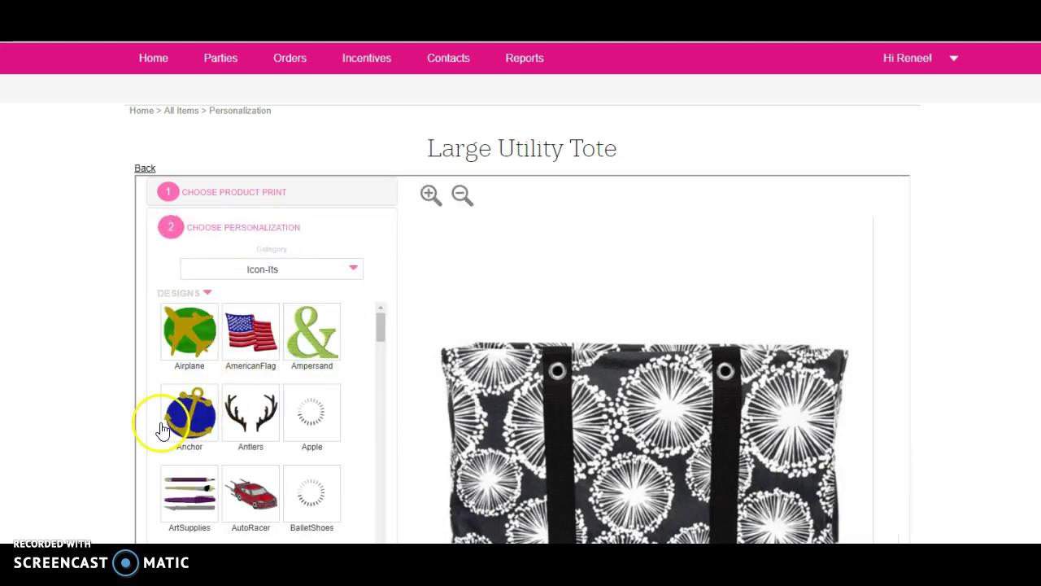
{"action": "scroll", "coordinate": [165, 422], "scroll_direction": "down", "scroll_amount": 3}
{"action": "scroll", "coordinate": [241, 445], "scroll_direction": "down", "scroll_amount": 1}
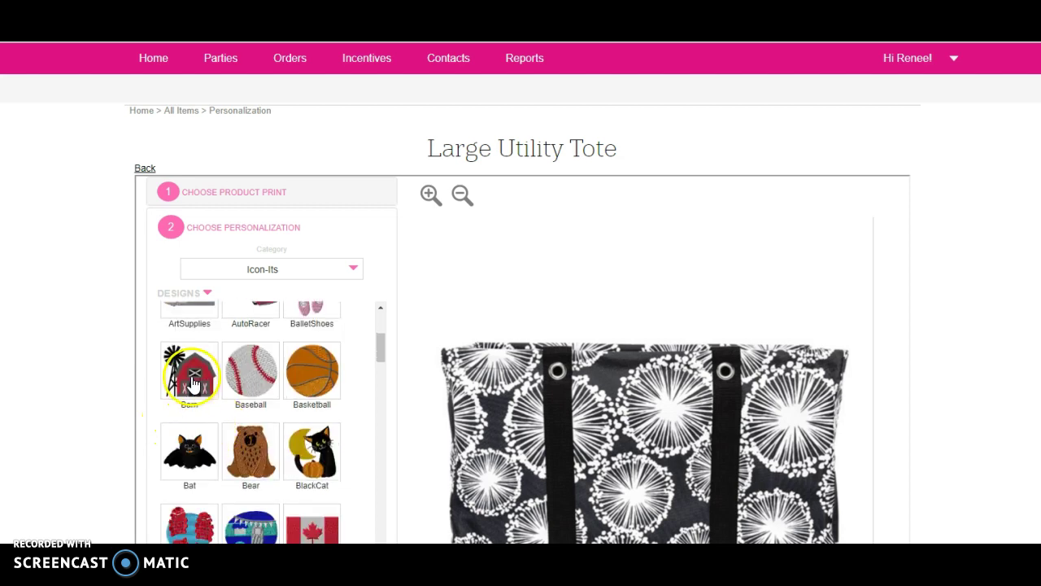
{"action": "scroll", "coordinate": [240, 387], "scroll_direction": "down", "scroll_amount": 1}
{"action": "left_click", "coordinate": [238, 384]}
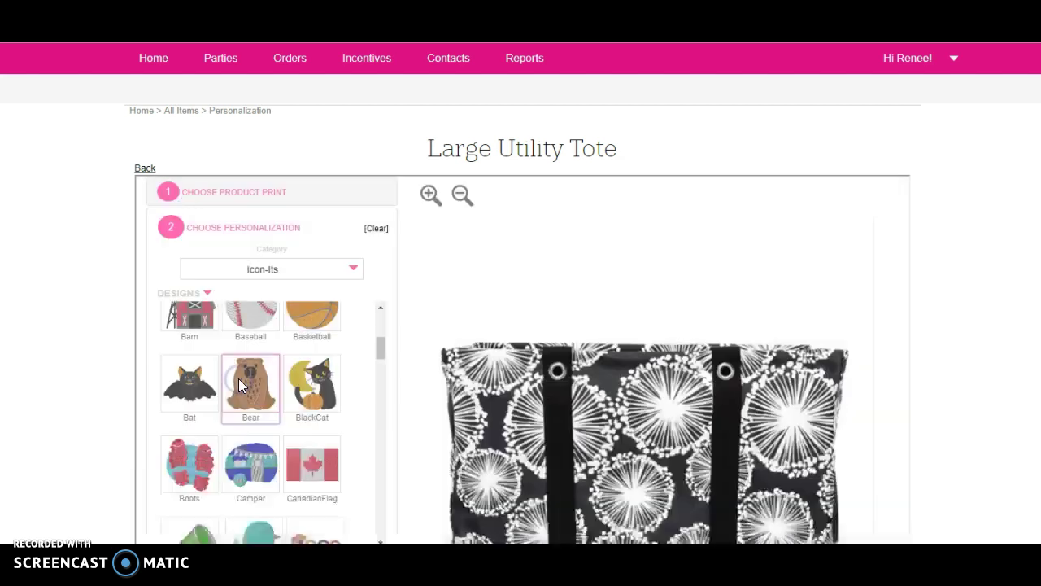
Look at the color choices for the bear design and close them without changing the color
{"action": "scroll", "coordinate": [126, 443], "scroll_direction": "down", "scroll_amount": 1}
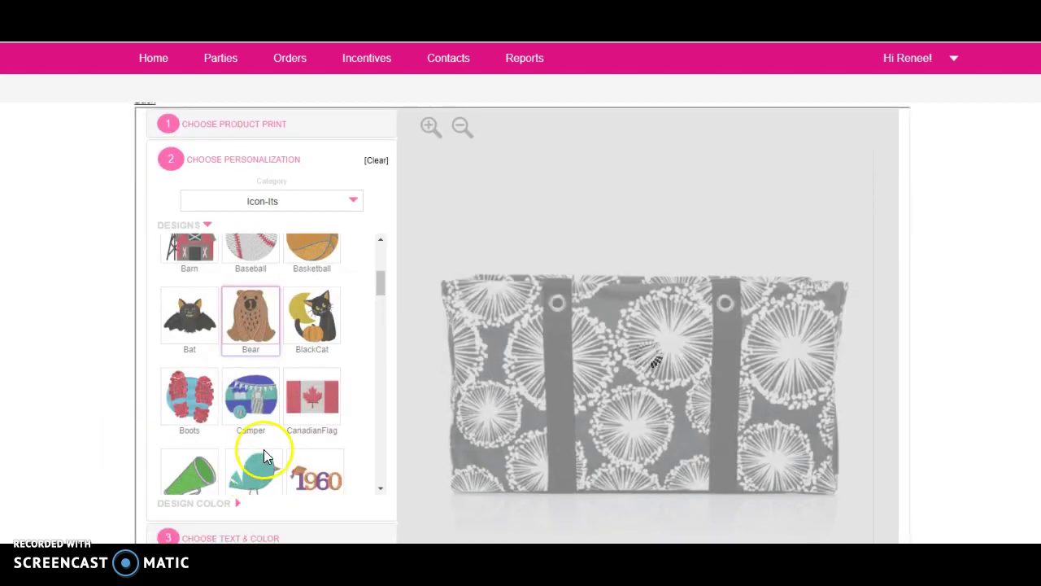
{"action": "scroll", "coordinate": [244, 456], "scroll_direction": "down", "scroll_amount": 1}
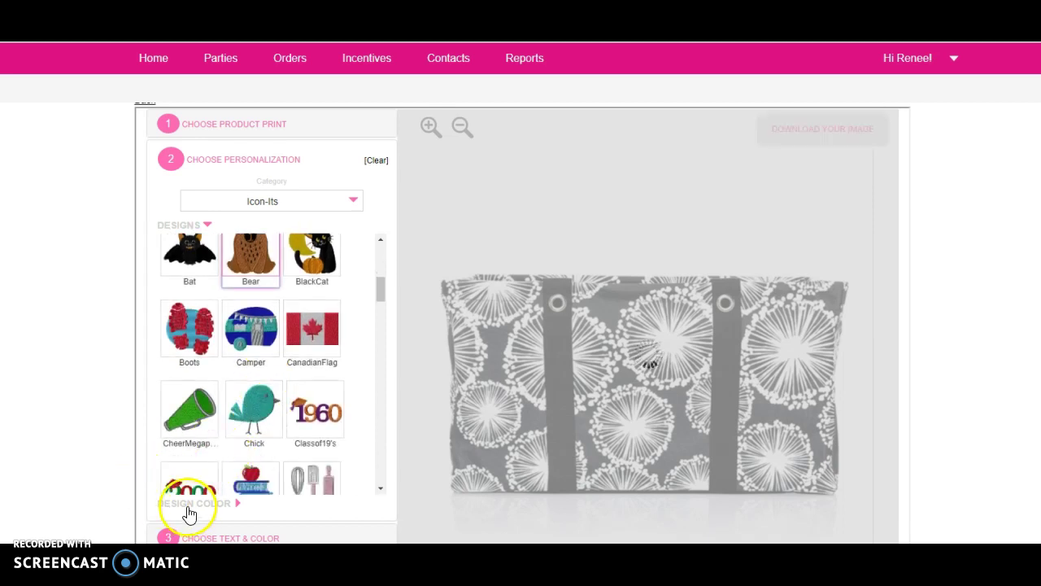
{"action": "left_click", "coordinate": [189, 508]}
{"action": "left_click", "coordinate": [177, 265]}
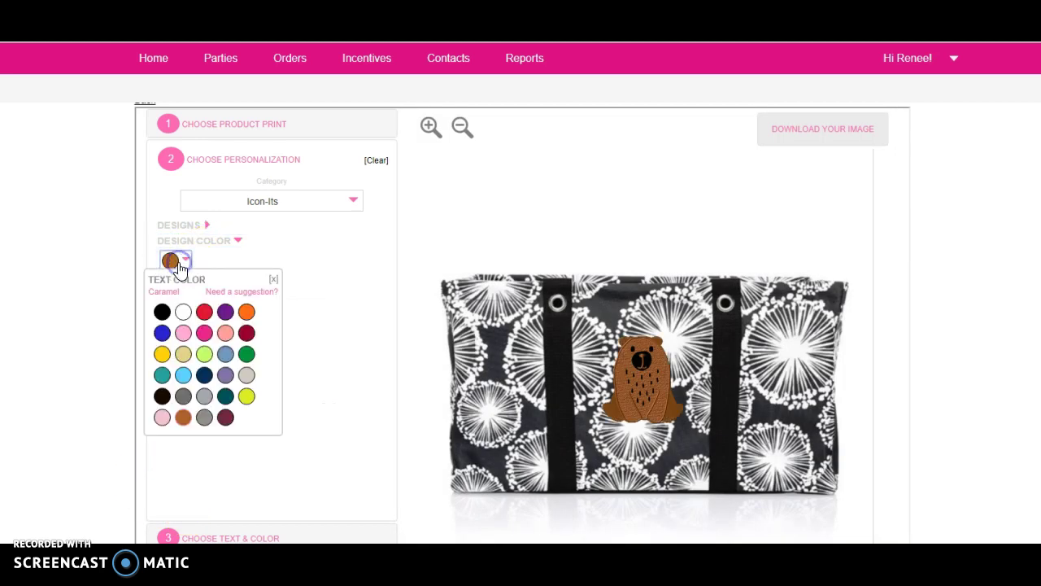
{"action": "left_click", "coordinate": [180, 270]}
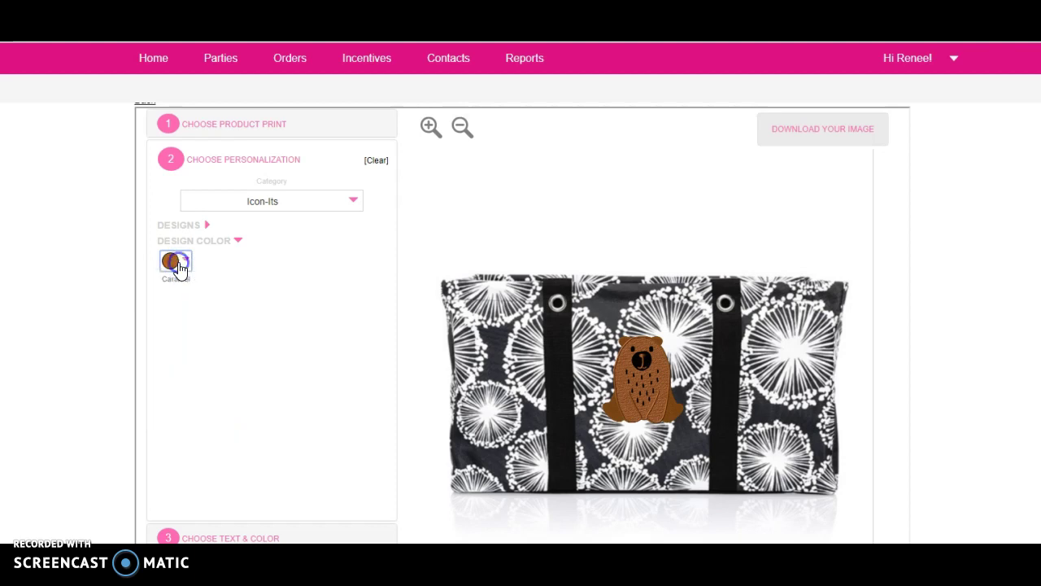
Add a line of text reading "Love you" to the tote's personalization
{"action": "scroll", "coordinate": [204, 465], "scroll_direction": "down", "scroll_amount": 3}
{"action": "left_click", "coordinate": [242, 404]}
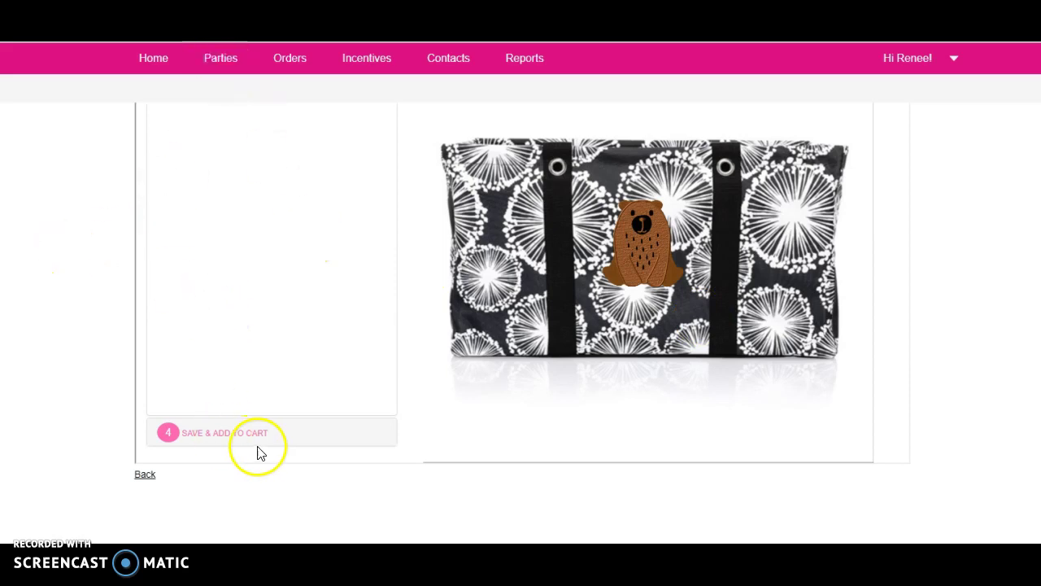
{"action": "left_click", "coordinate": [317, 218]}
{"action": "left_click", "coordinate": [208, 262]}
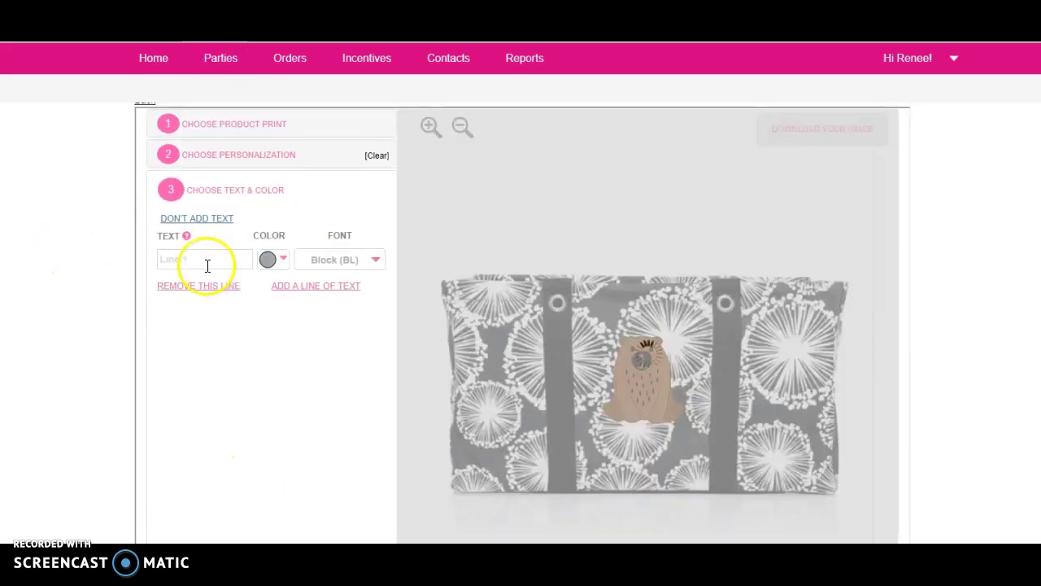
{"action": "type", "text": "Love you"}
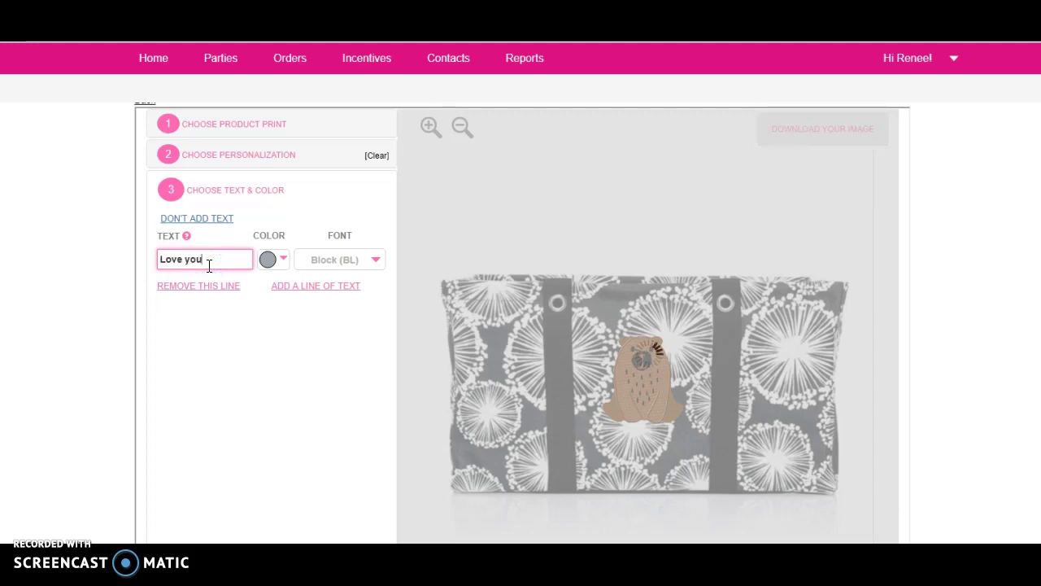
{"action": "type", "text": " Beary"}
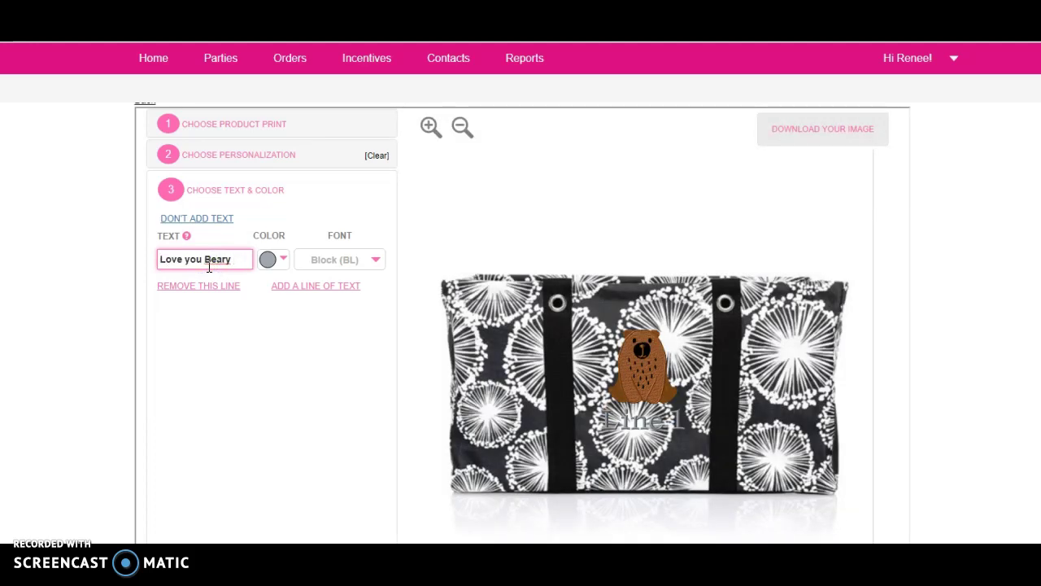
{"action": "key", "text": "BackSpace"}
{"action": "key", "text": "BackSpace"}
{"action": "key", "text": "BackSpace"}
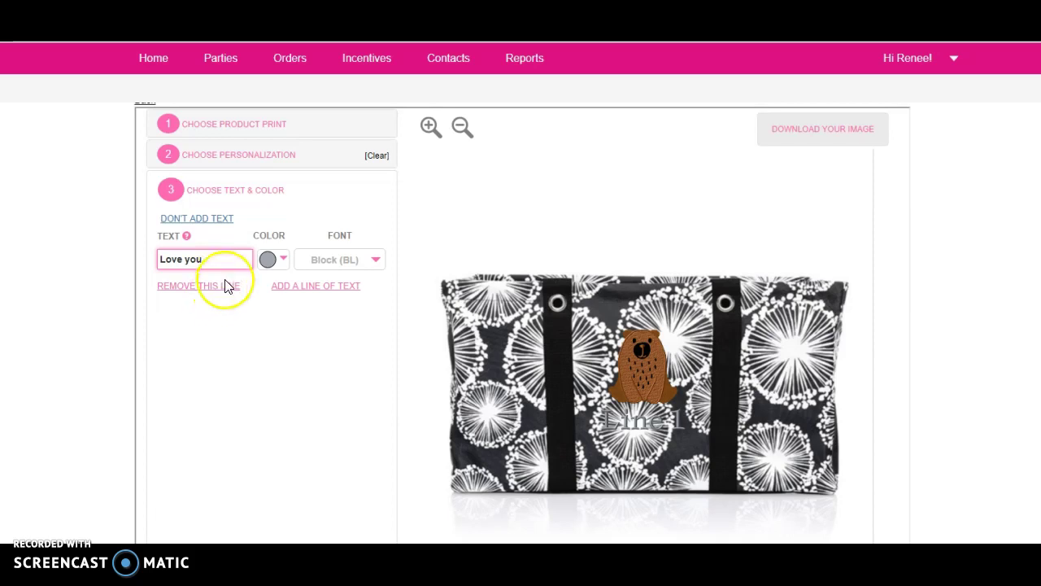
Set the "Love you" text to bright pink and its font to Rounded (RO)
{"action": "left_click", "coordinate": [268, 258]}
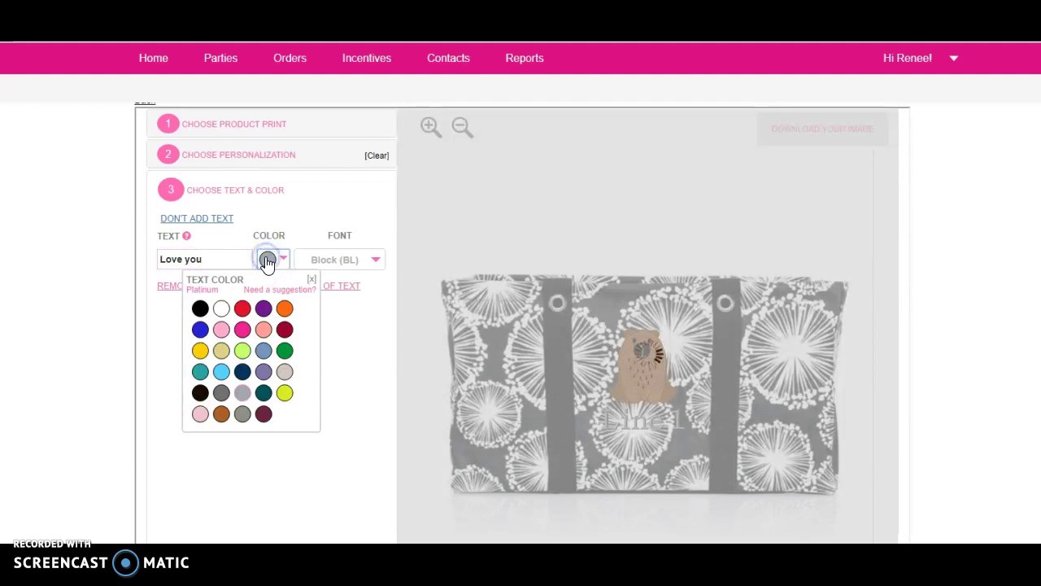
{"action": "left_click", "coordinate": [240, 332]}
{"action": "left_click", "coordinate": [338, 260]}
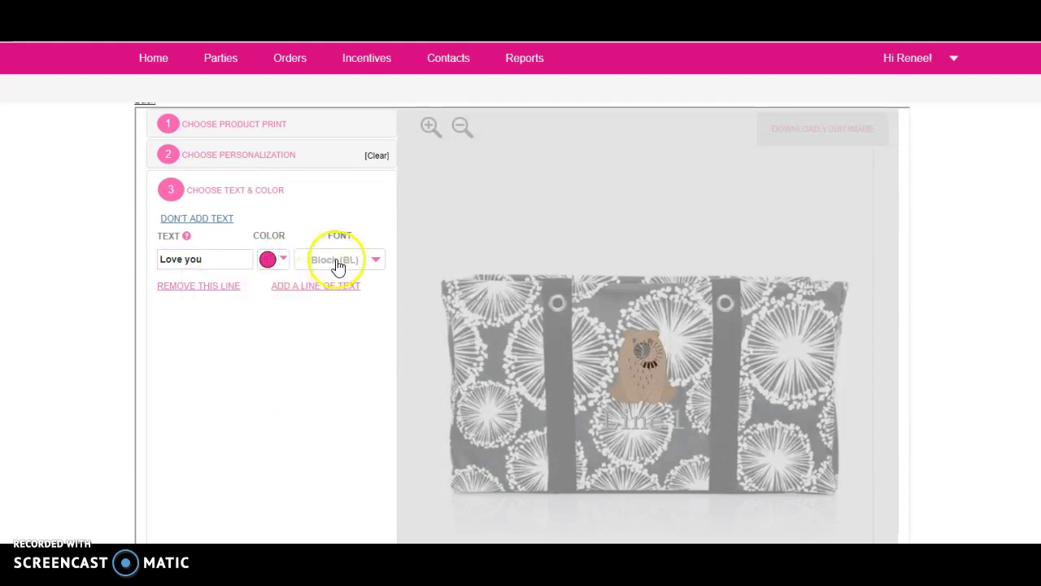
{"action": "left_click", "coordinate": [338, 452]}
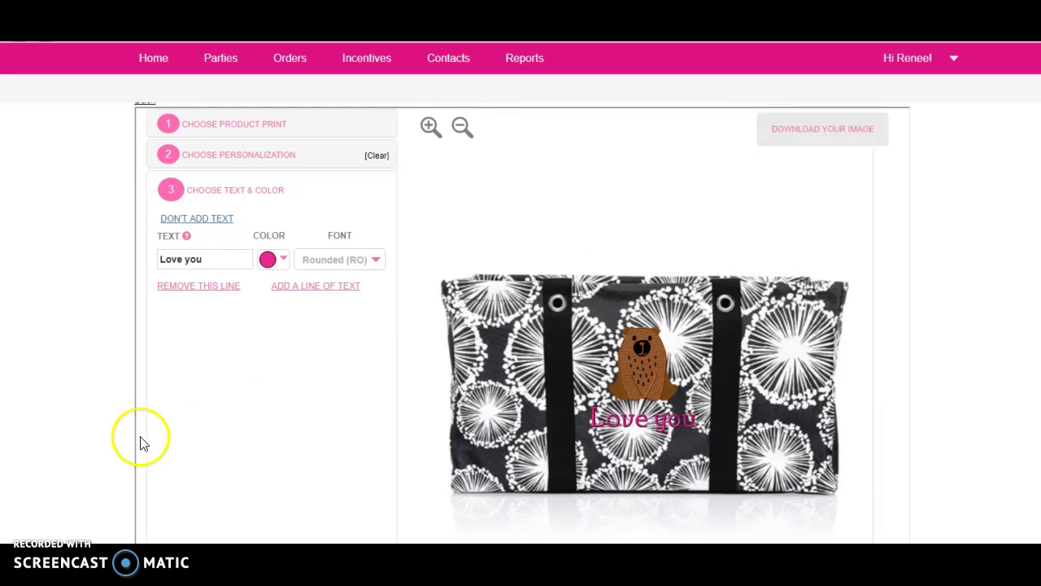
Add the personalized Large Utility Tote to the cart and begin checkout from the cart
{"action": "scroll", "coordinate": [123, 434], "scroll_direction": "down", "scroll_amount": 3}
{"action": "left_click", "coordinate": [235, 438]}
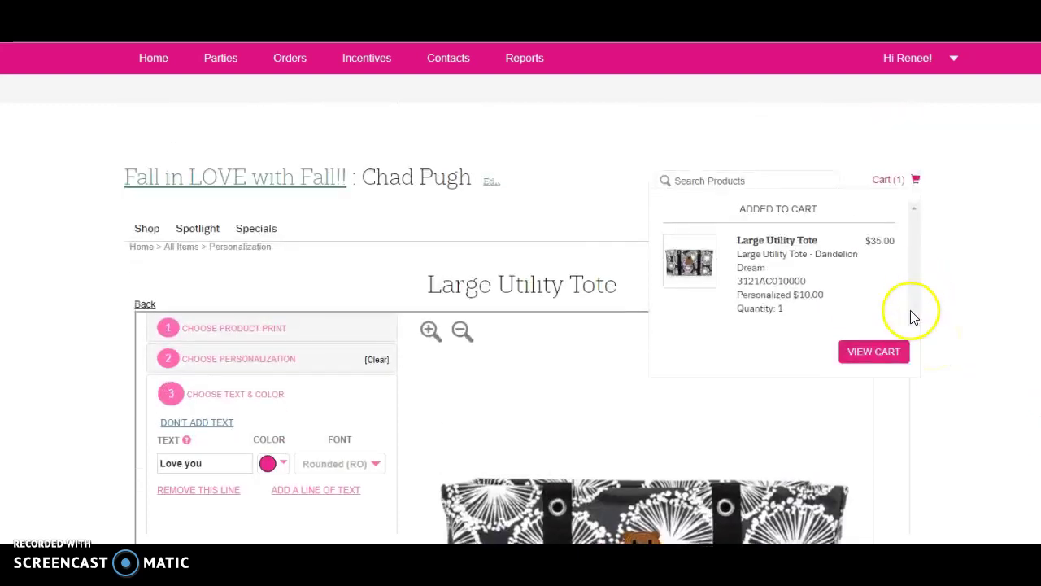
{"action": "left_click", "coordinate": [895, 355]}
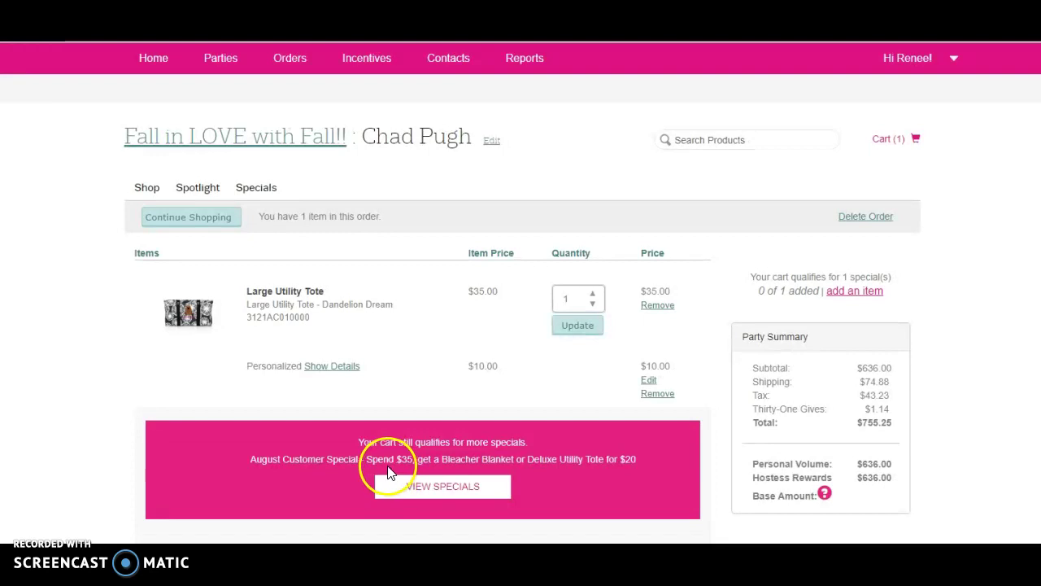
{"action": "scroll", "coordinate": [634, 366], "scroll_direction": "down", "scroll_amount": 3}
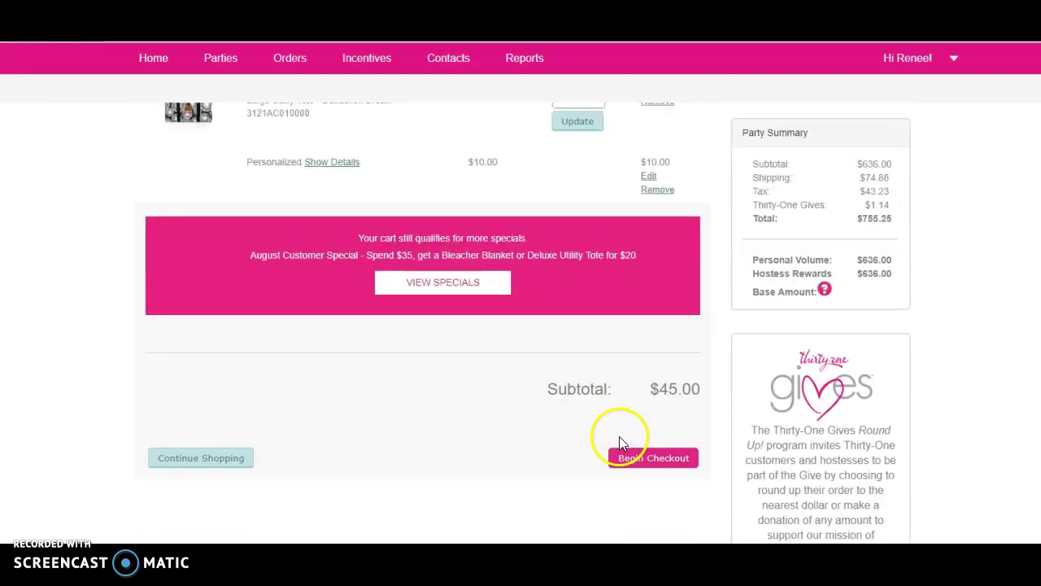
{"action": "left_click", "coordinate": [660, 468]}
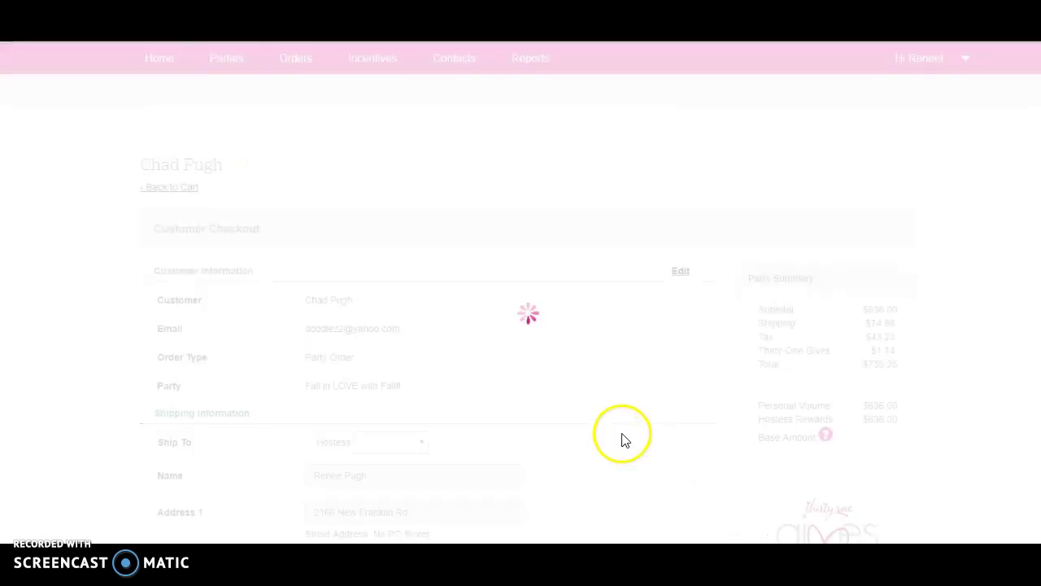
Add a new payment to the order for the full balance, using the first of the consultant's on-file cards
{"action": "scroll", "coordinate": [624, 437], "scroll_direction": "down", "scroll_amount": 1}
{"action": "scroll", "coordinate": [625, 437], "scroll_direction": "down", "scroll_amount": 2}
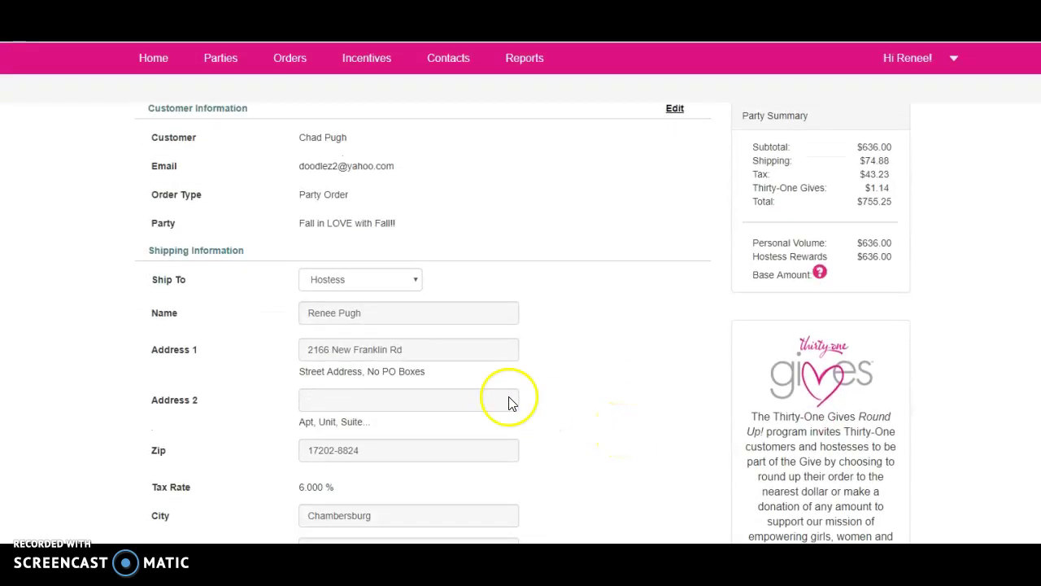
{"action": "scroll", "coordinate": [409, 396], "scroll_direction": "down", "scroll_amount": 1}
{"action": "scroll", "coordinate": [410, 395], "scroll_direction": "down", "scroll_amount": 5}
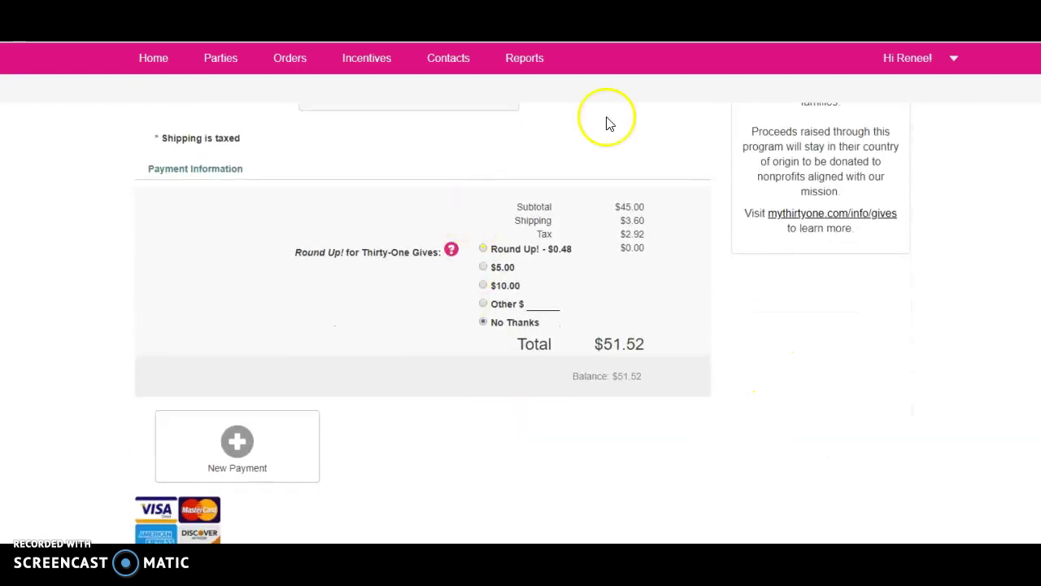
{"action": "left_click", "coordinate": [258, 440]}
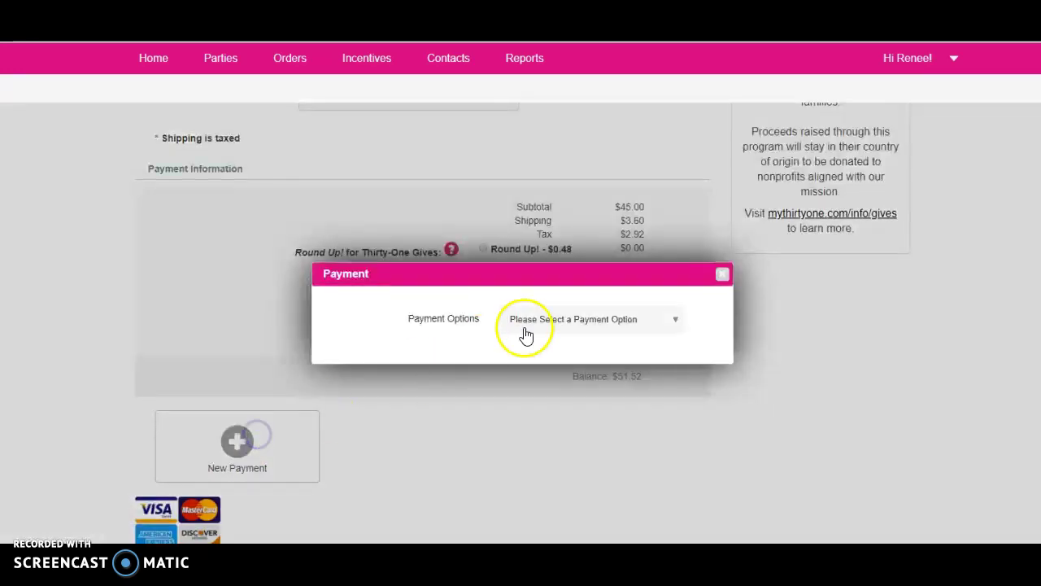
{"action": "left_click", "coordinate": [593, 322]}
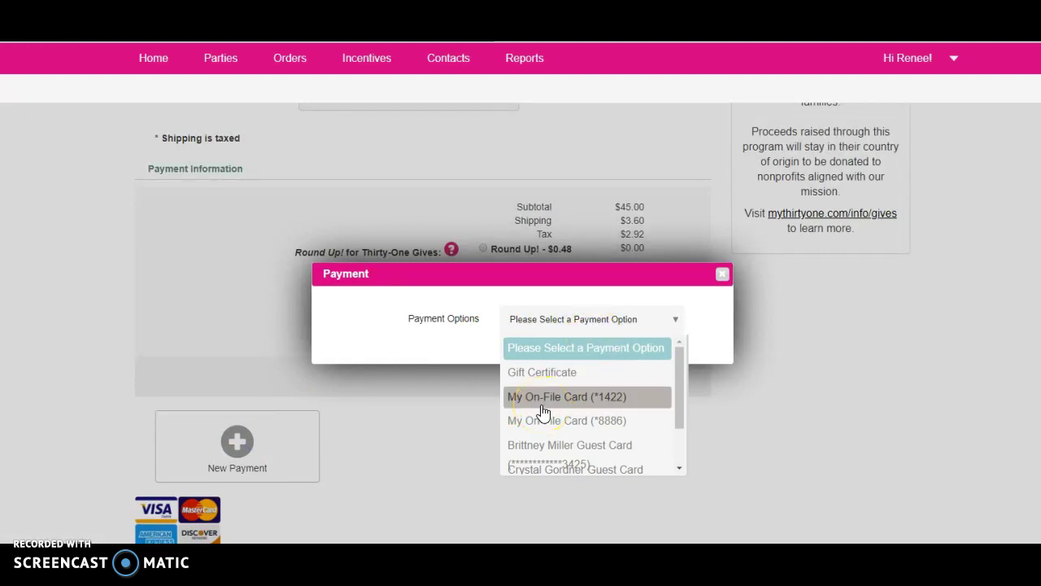
{"action": "scroll", "coordinate": [542, 415], "scroll_direction": "down", "scroll_amount": 1}
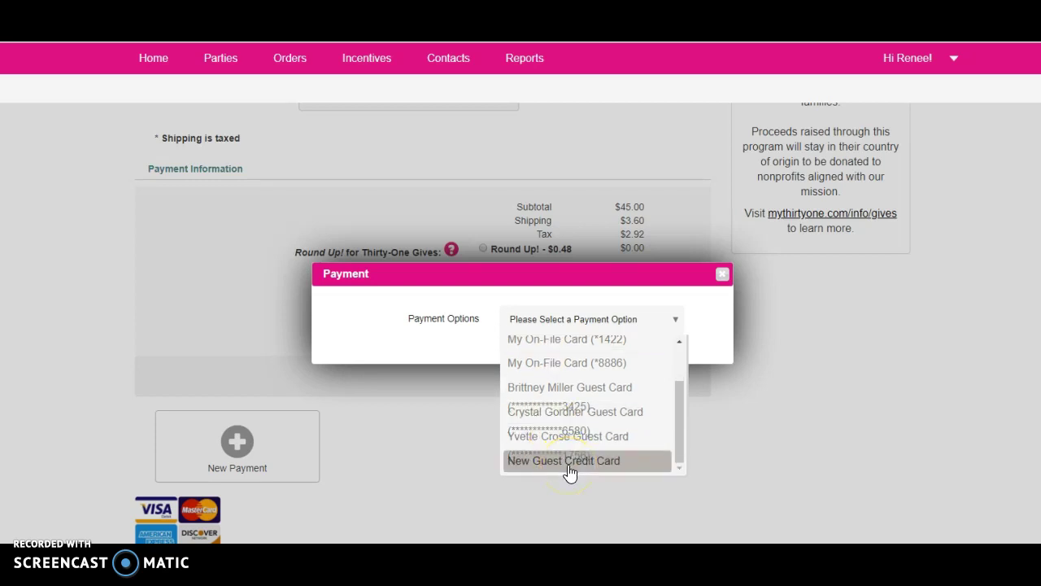
{"action": "left_click", "coordinate": [582, 397]}
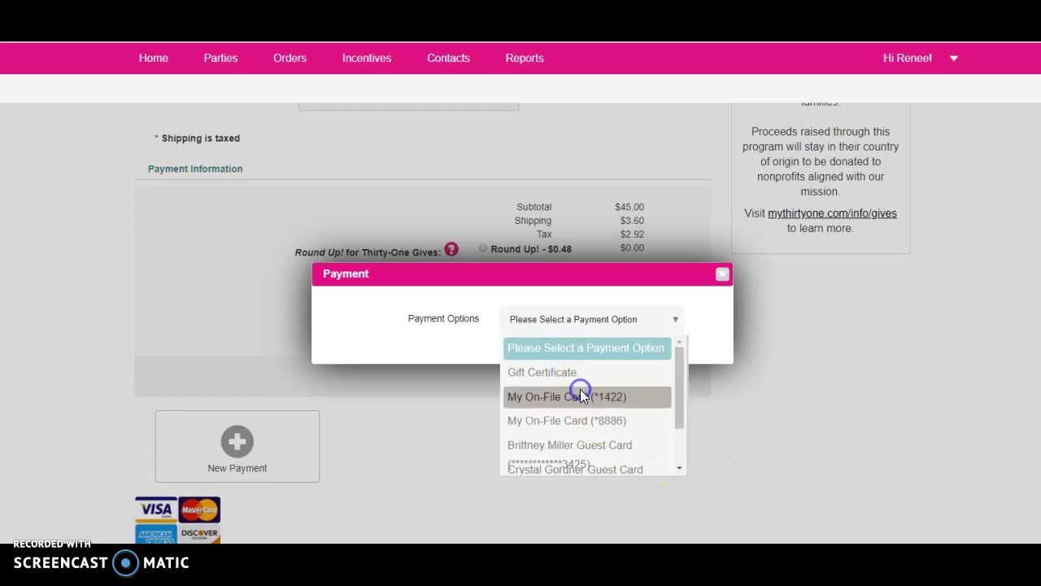
{"action": "left_click", "coordinate": [663, 557]}
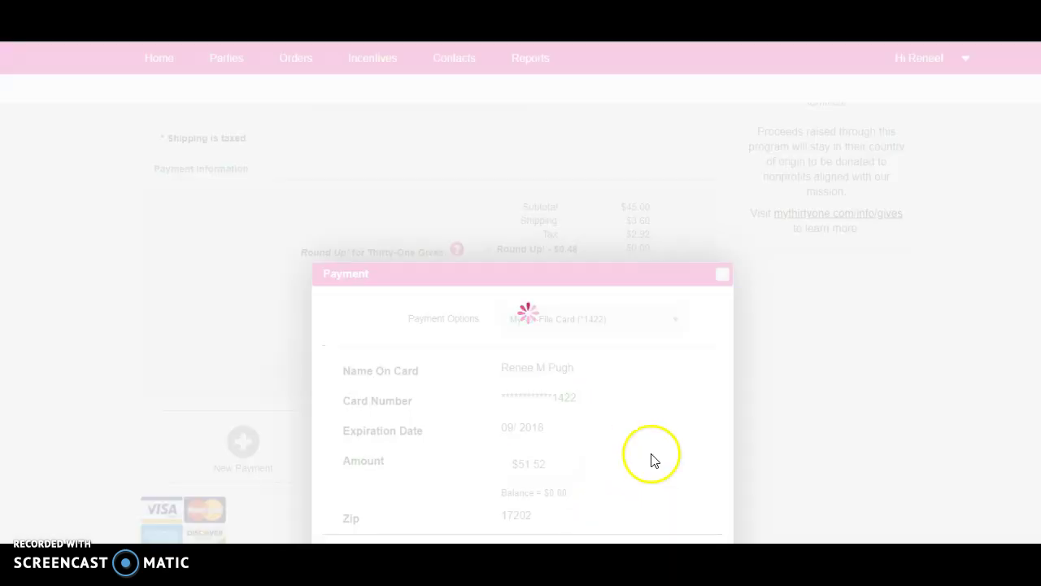
Complete the paid customer order and open the party's list of guest orders
{"action": "scroll", "coordinate": [652, 460], "scroll_direction": "down", "scroll_amount": 3}
{"action": "left_click", "coordinate": [634, 413]}
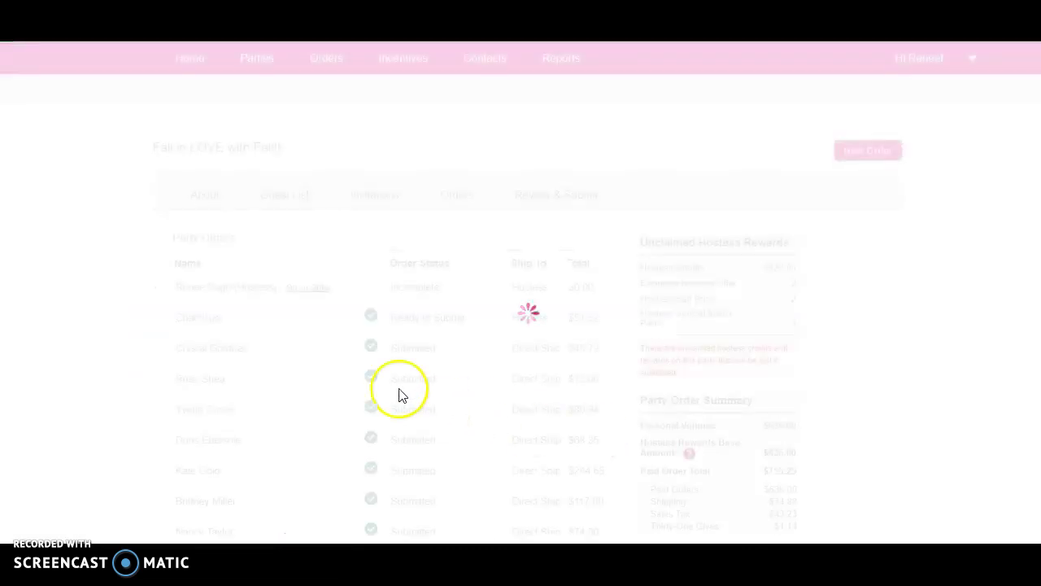
{"action": "left_click", "coordinate": [447, 198]}
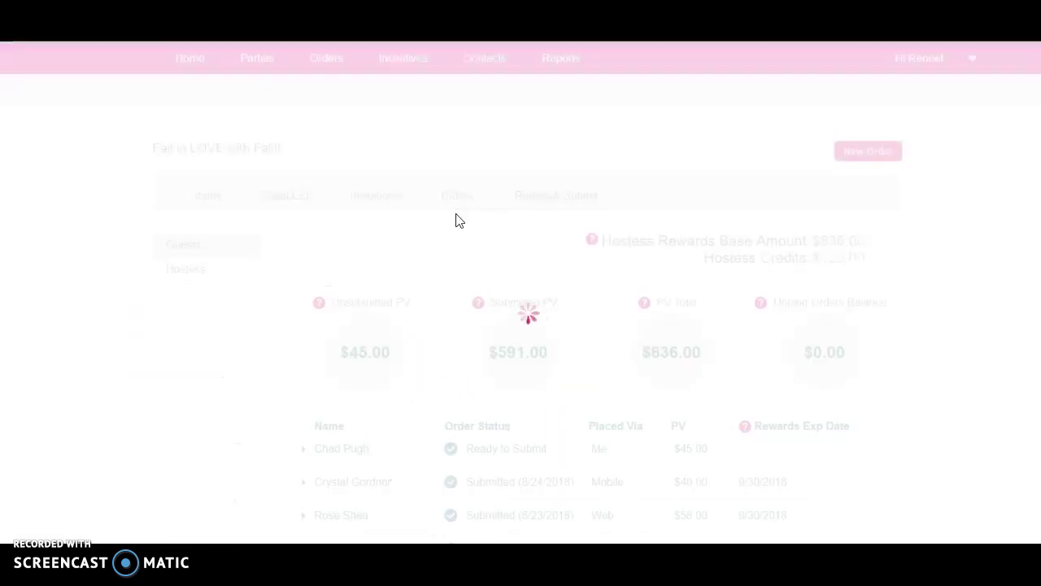
{"action": "scroll", "coordinate": [476, 366], "scroll_direction": "down", "scroll_amount": 2}
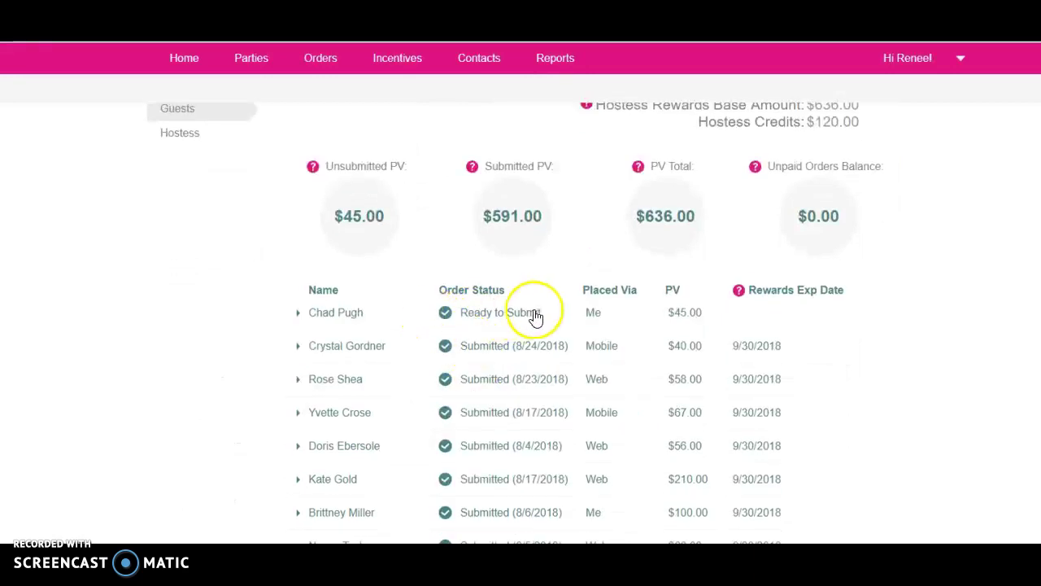